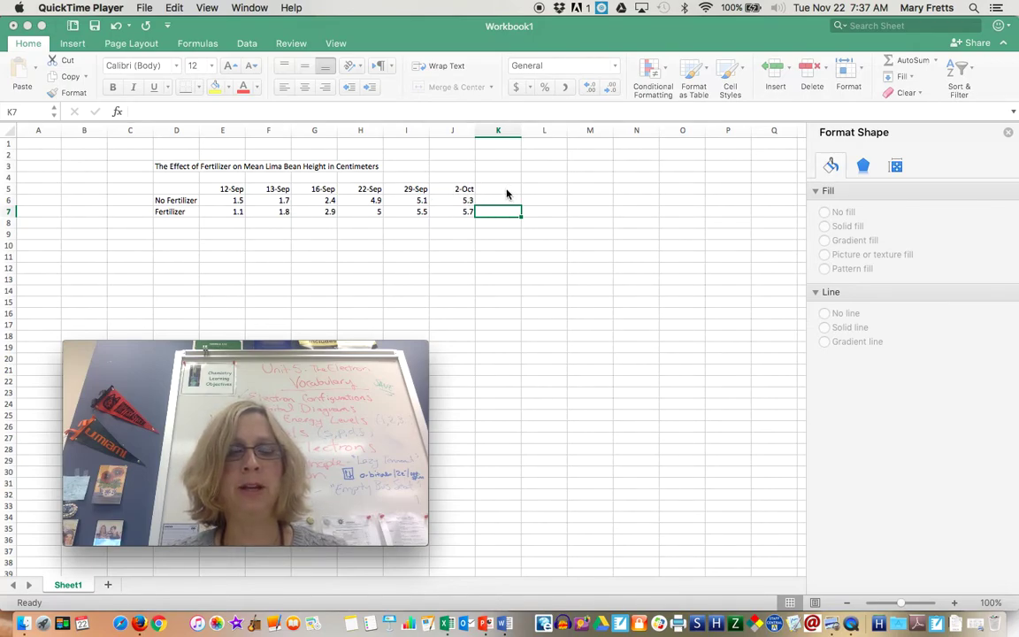
Step: Add a 10/7 date column in K5 with heights 5.4 for No Fertilizer and 6.3 for Fertilizer
left_click(505, 192)
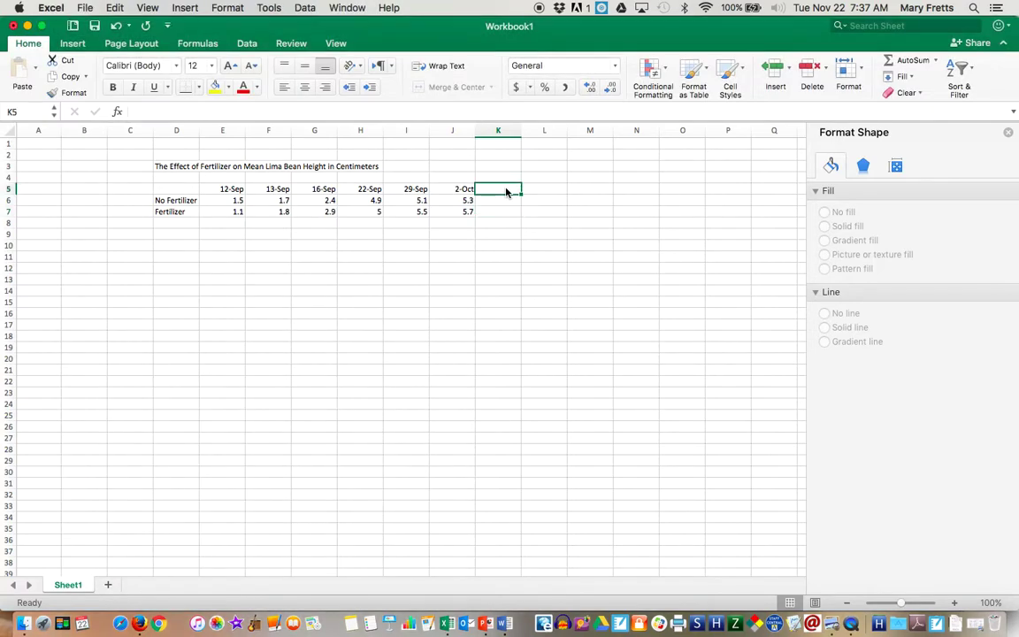
type("10/7")
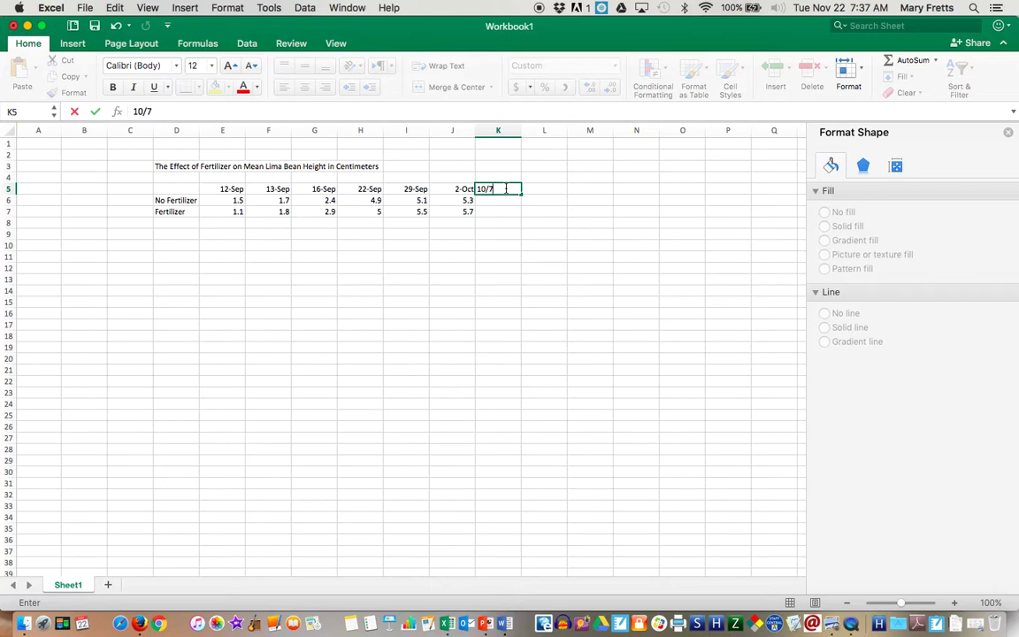
key("Return")
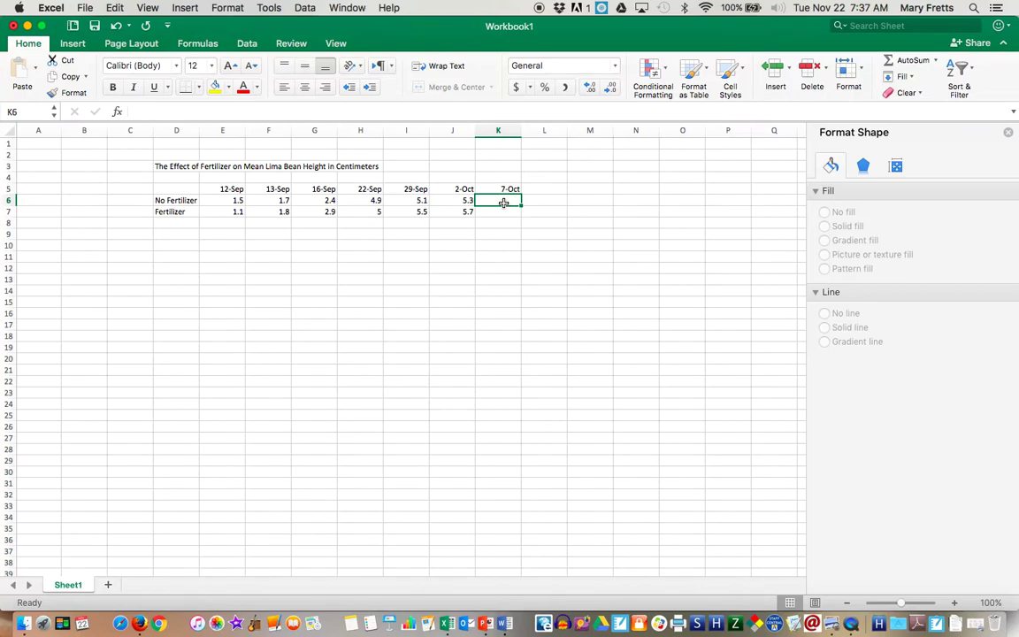
type("5.")
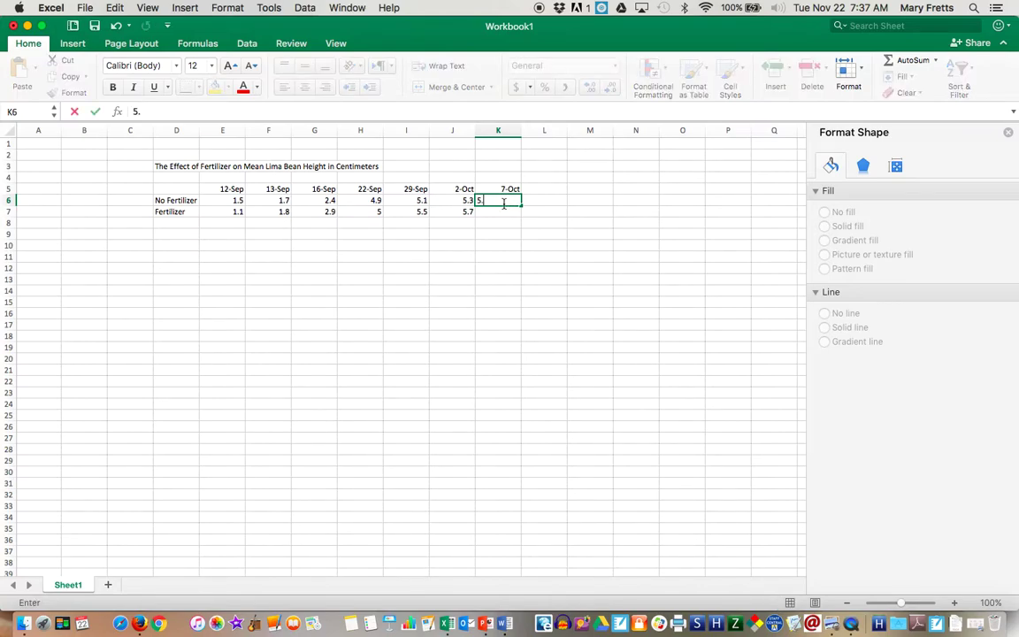
type("4")
key("Return")
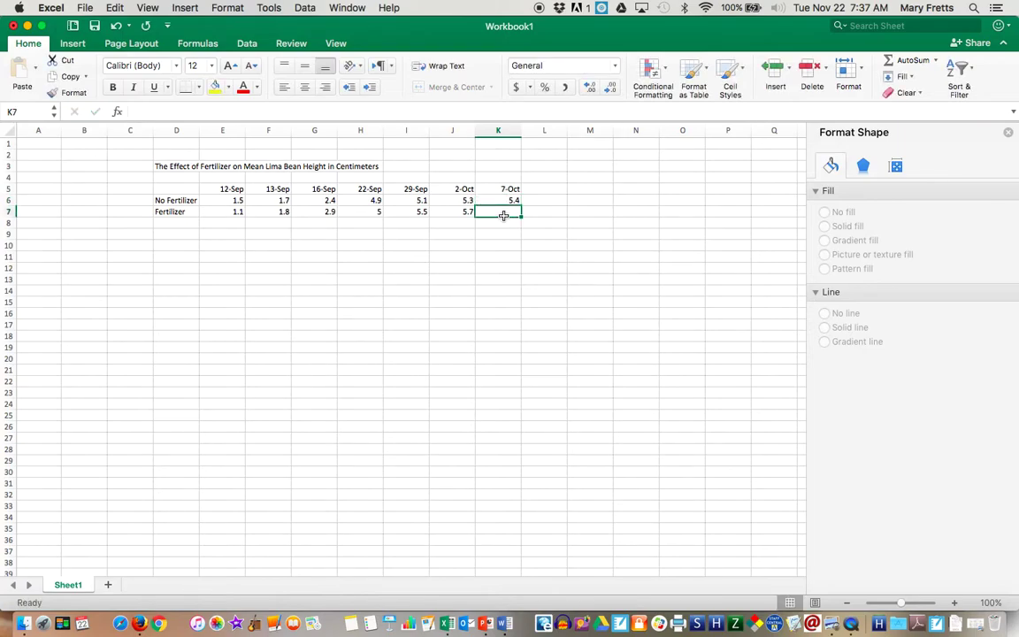
type("6.3")
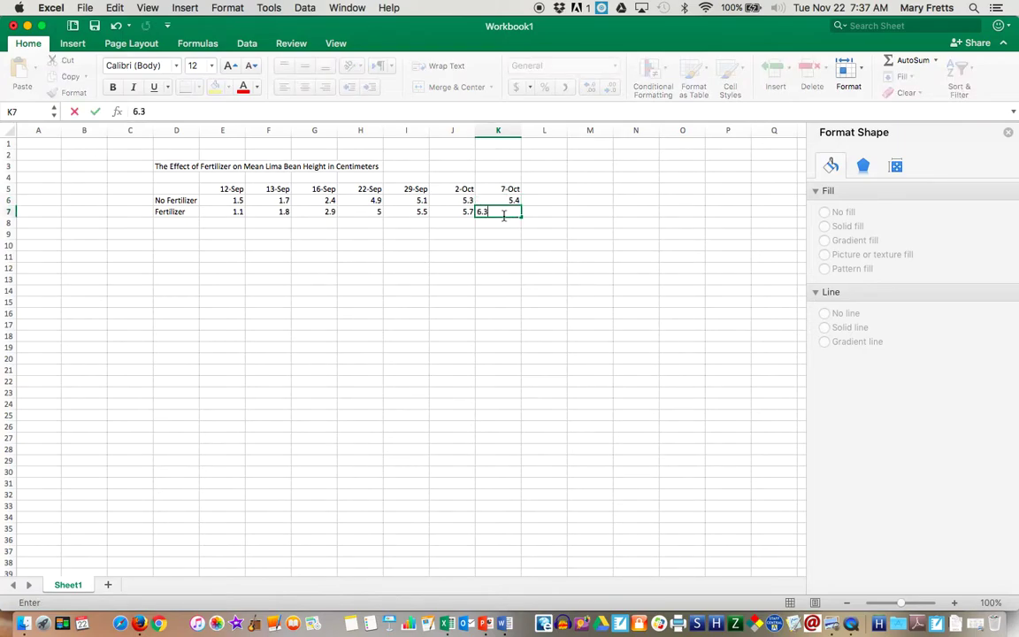
key("Return")
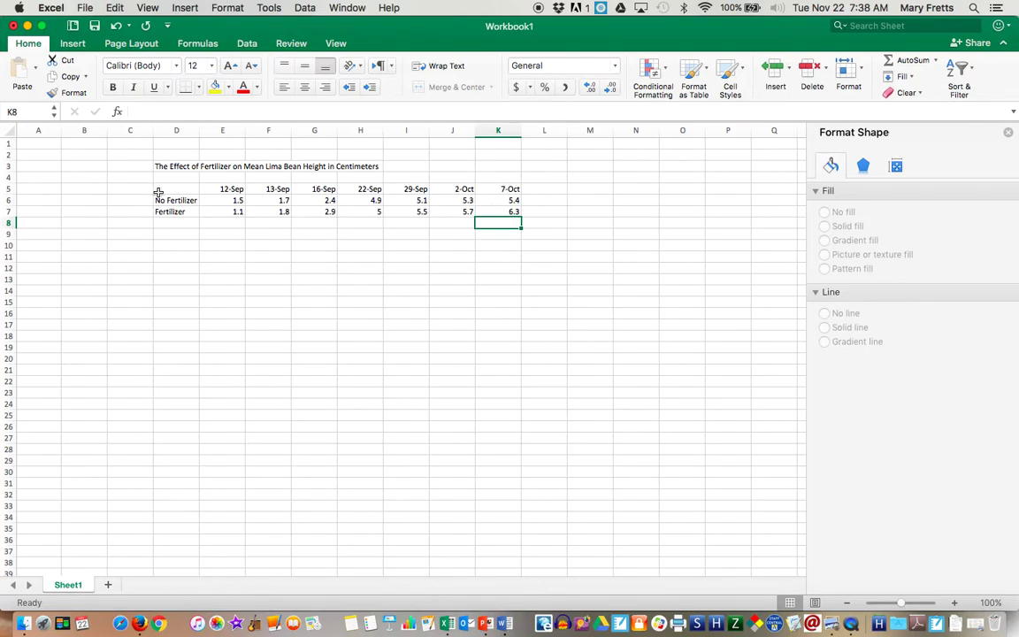
Step: Insert the recommended Line chart from D5:K7 and enlarge it to extend to about column O, row 33
left_click_drag(156, 187, 483, 213)
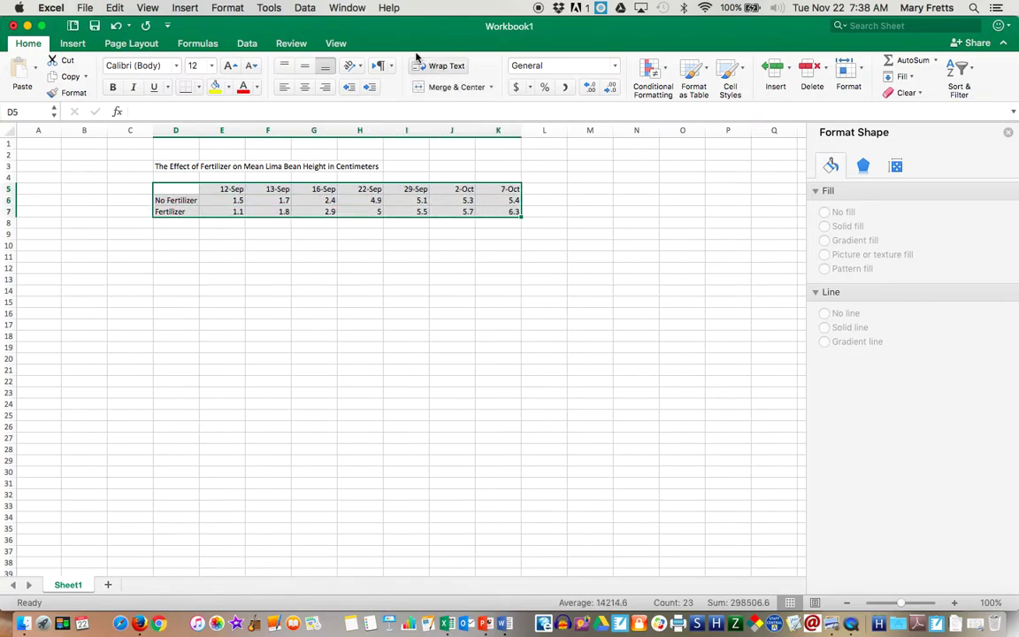
left_click(74, 44)
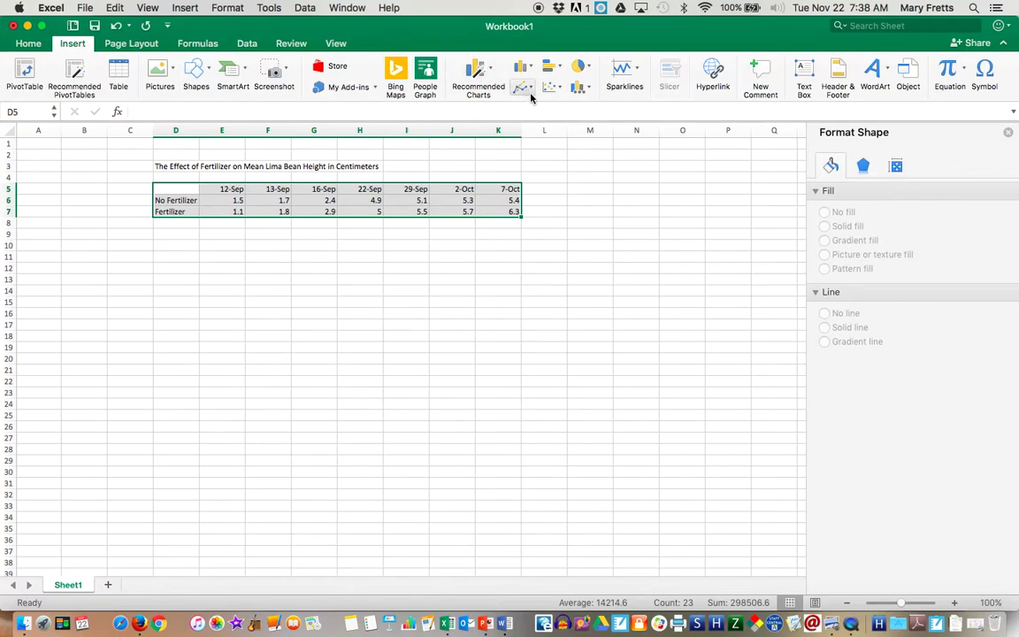
left_click(486, 65)
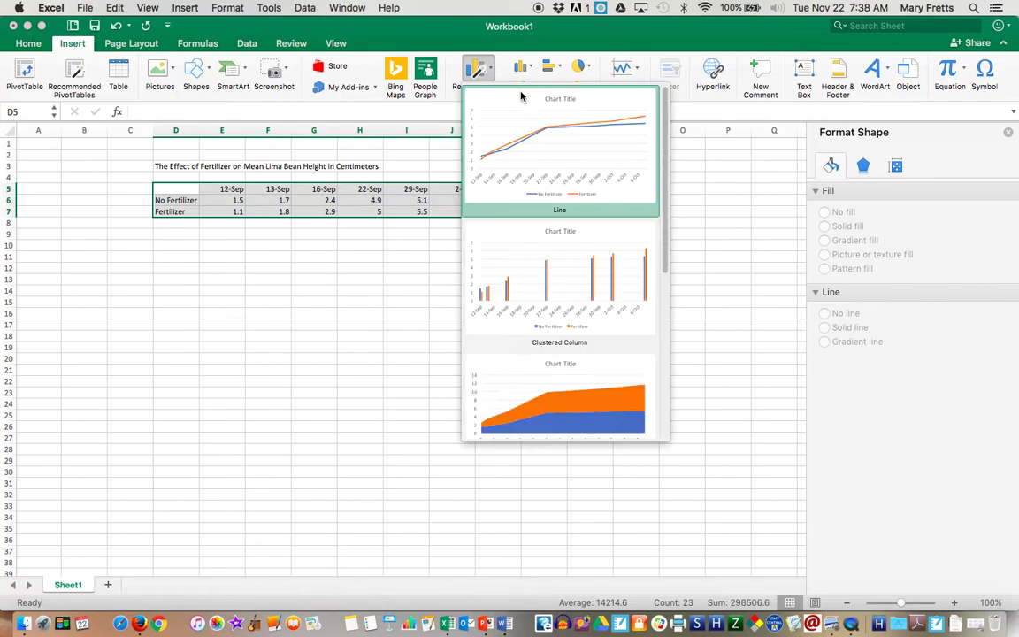
left_click(561, 132)
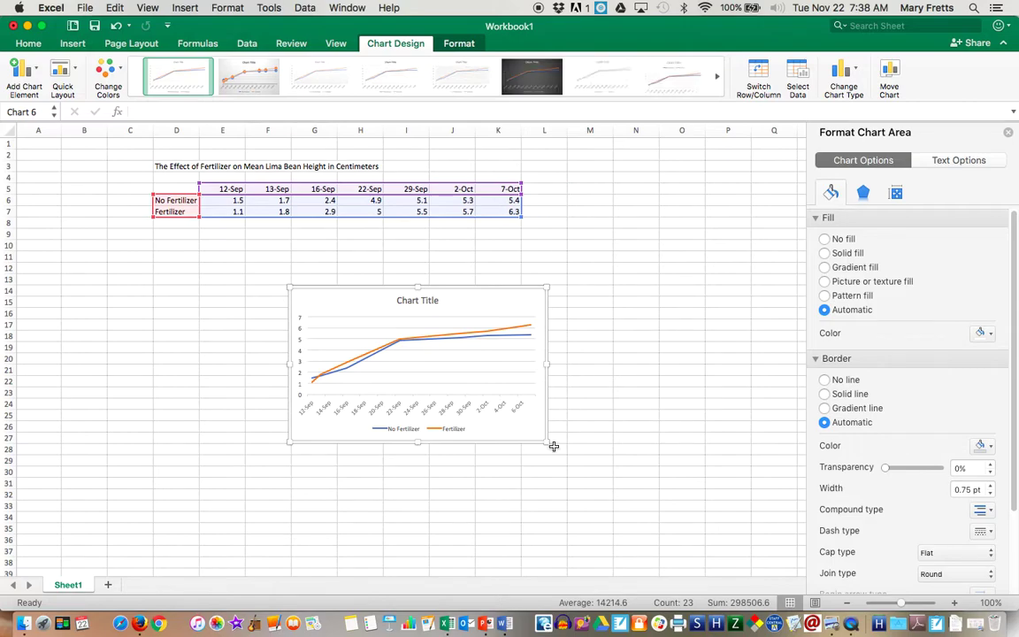
left_click_drag(546, 441, 691, 507)
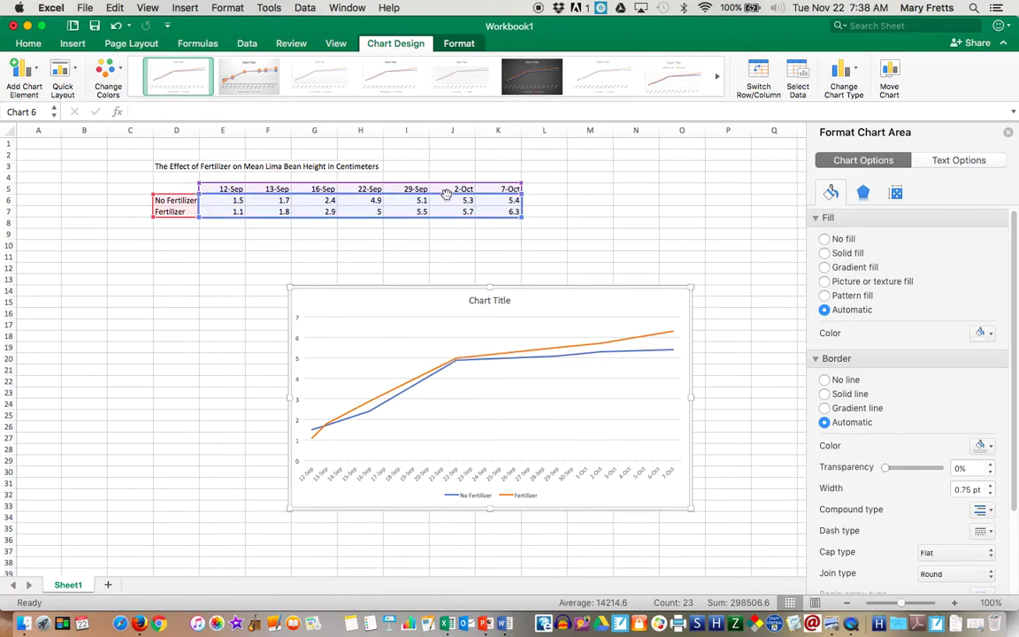
Step: Apply the white chart style with small round data markers and give the chart area a solid-line border with 30% transparency
left_click(426, 101)
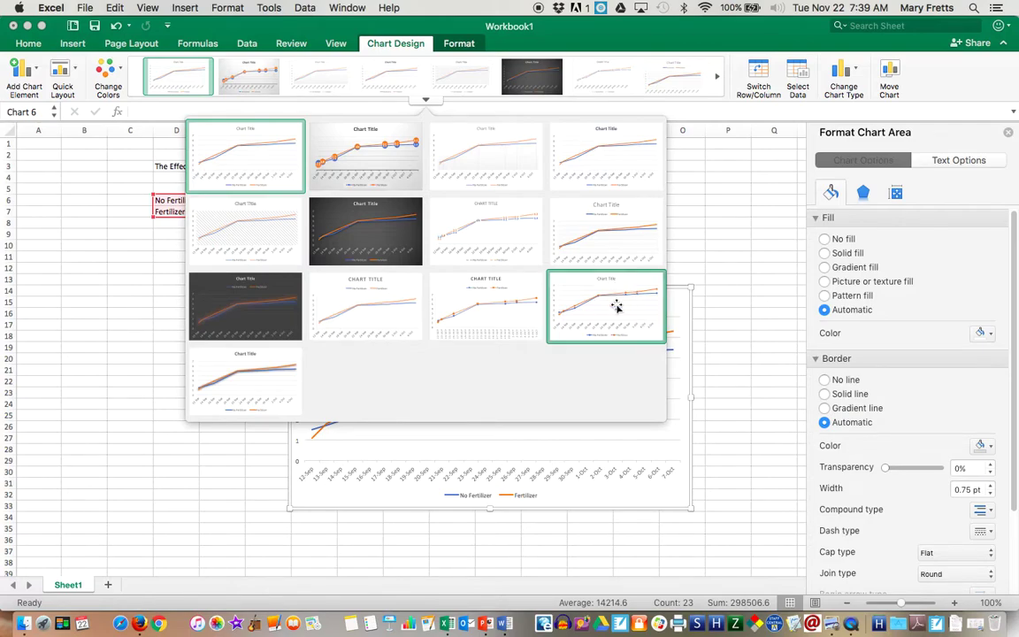
left_click(616, 306)
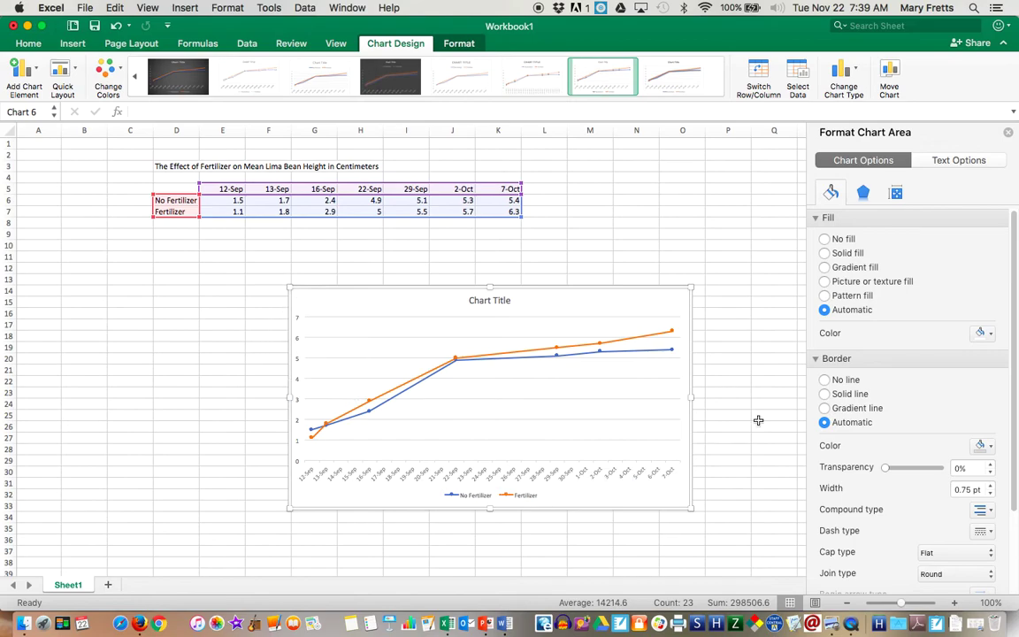
left_click(824, 393)
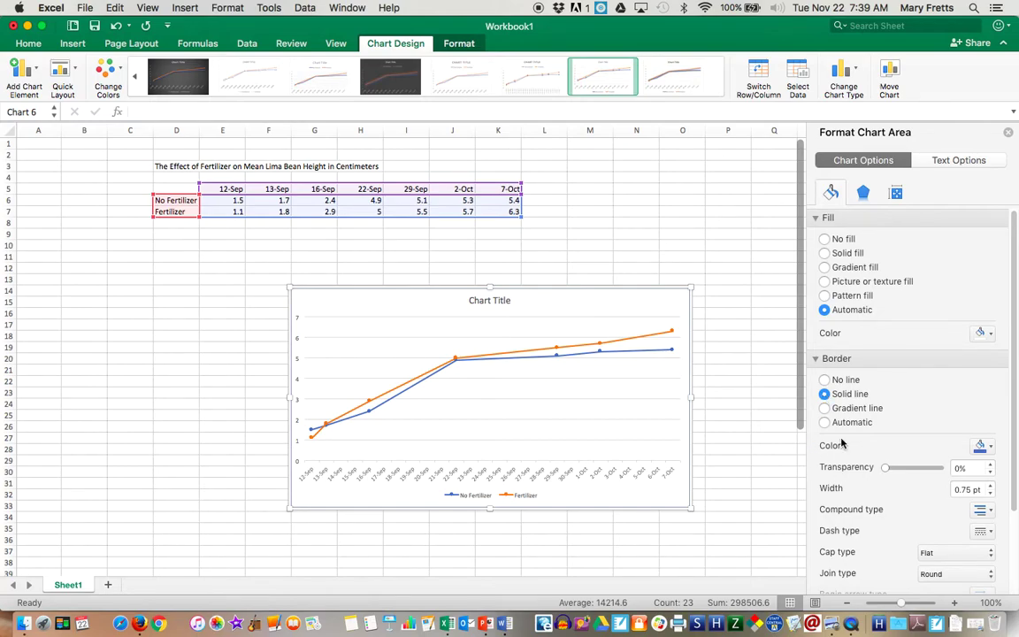
left_click_drag(884, 471, 903, 473)
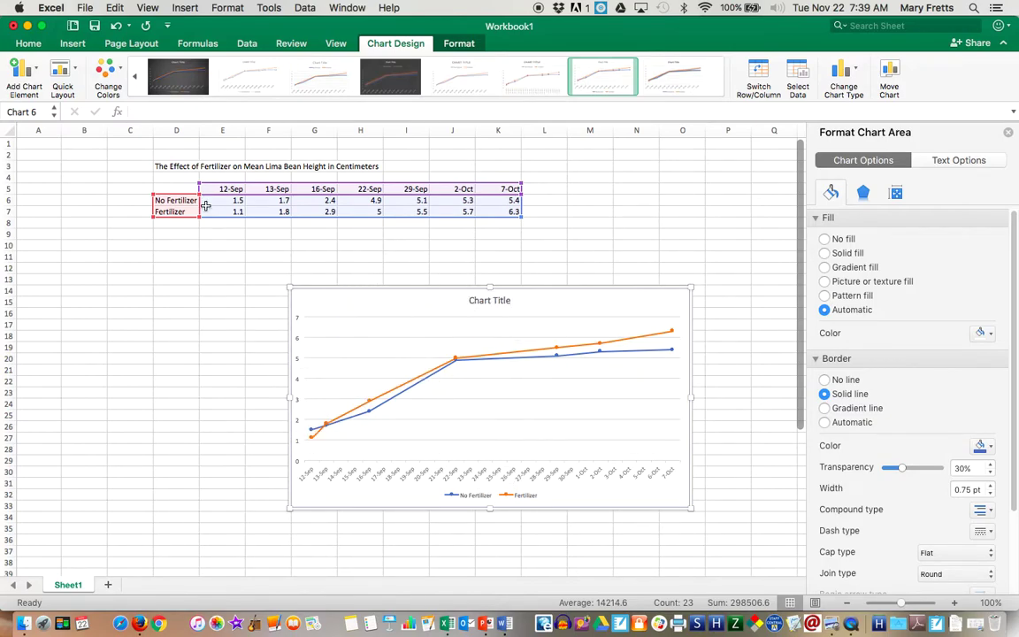
Step: Set the title above the chart to "Graph #1: Effect of Fertilizer on Mean Lima Bean Height"
left_click(37, 73)
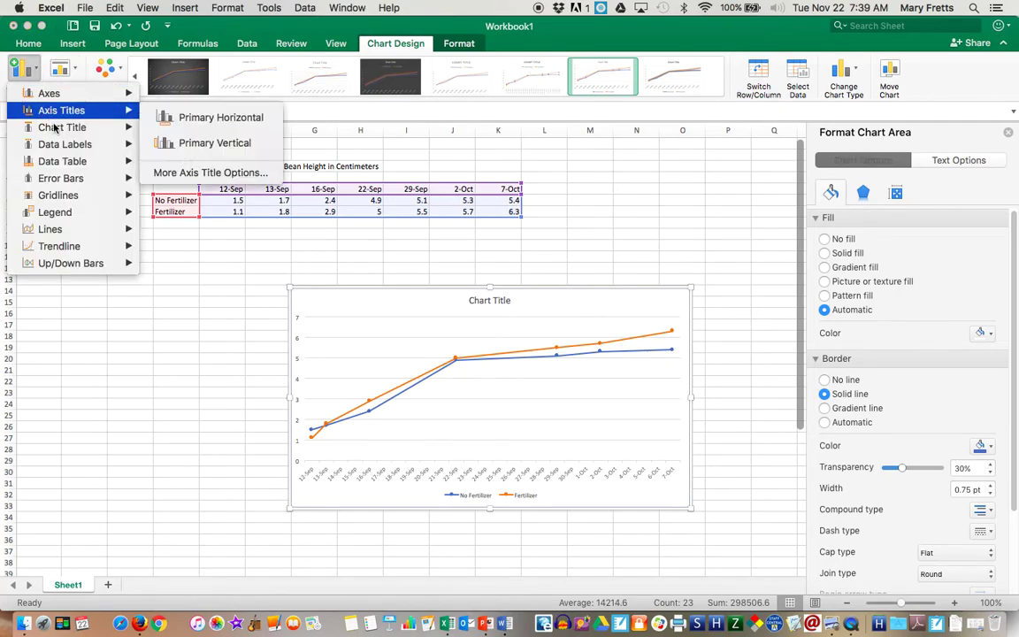
mouse_move(58, 131)
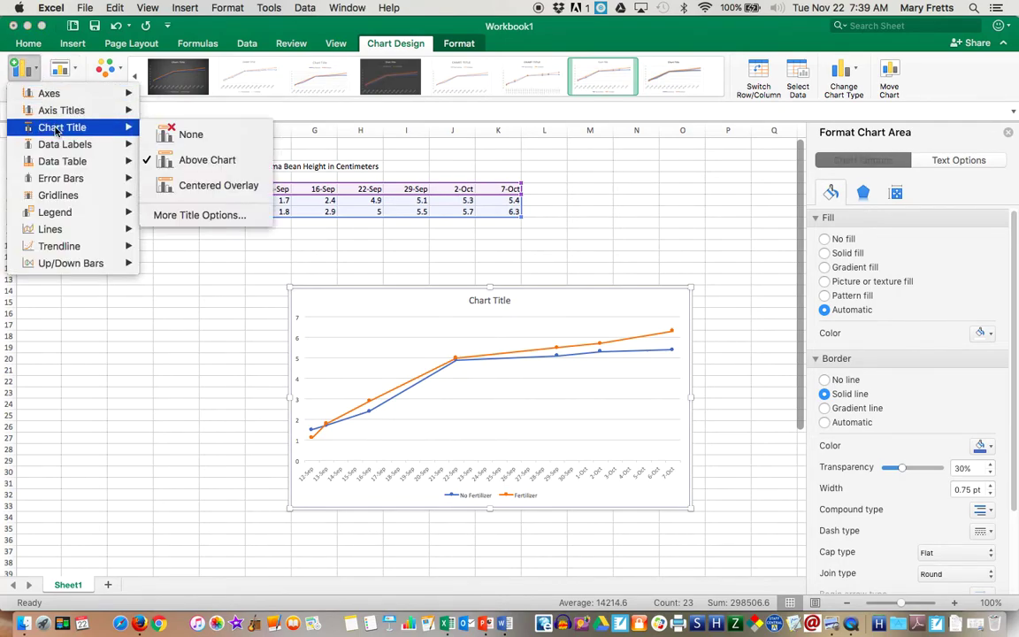
left_click(181, 162)
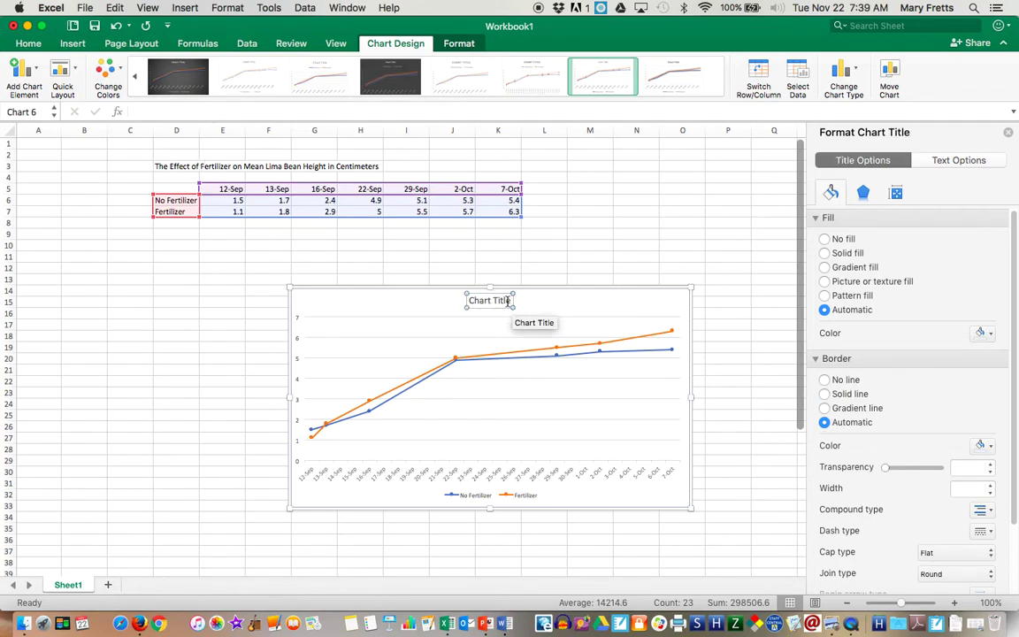
left_click_drag(509, 300, 468, 300)
type("Graph")
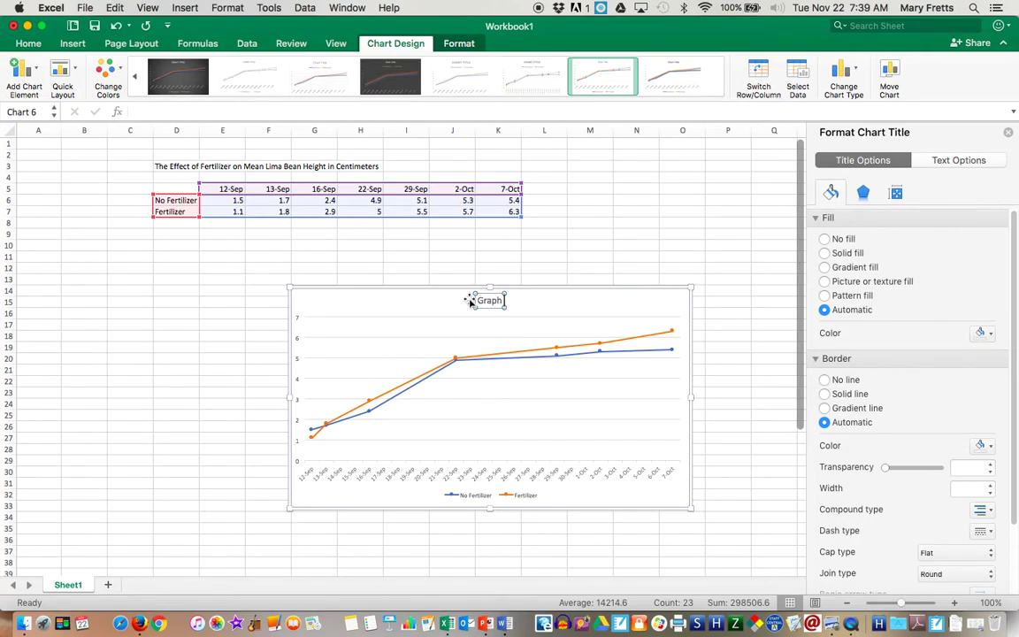
type(" #1:")
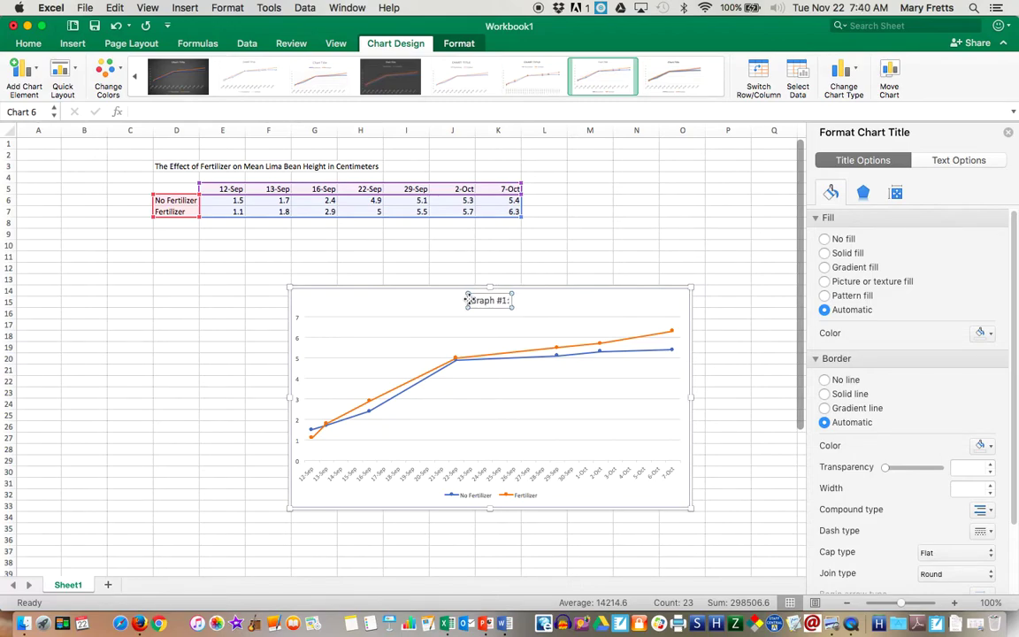
type(" Effect o")
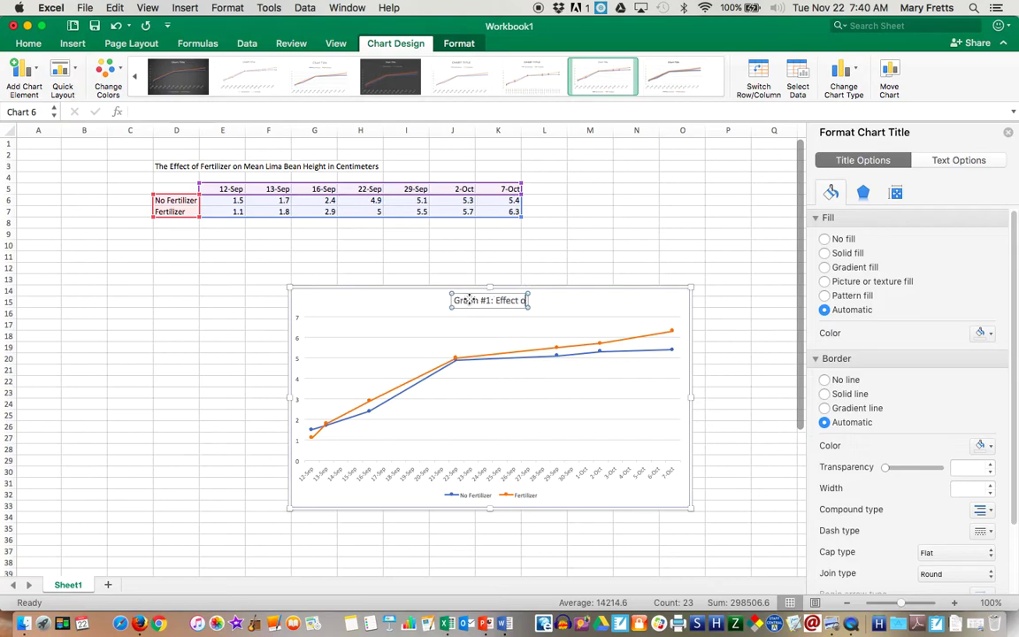
type("f Fertiliz")
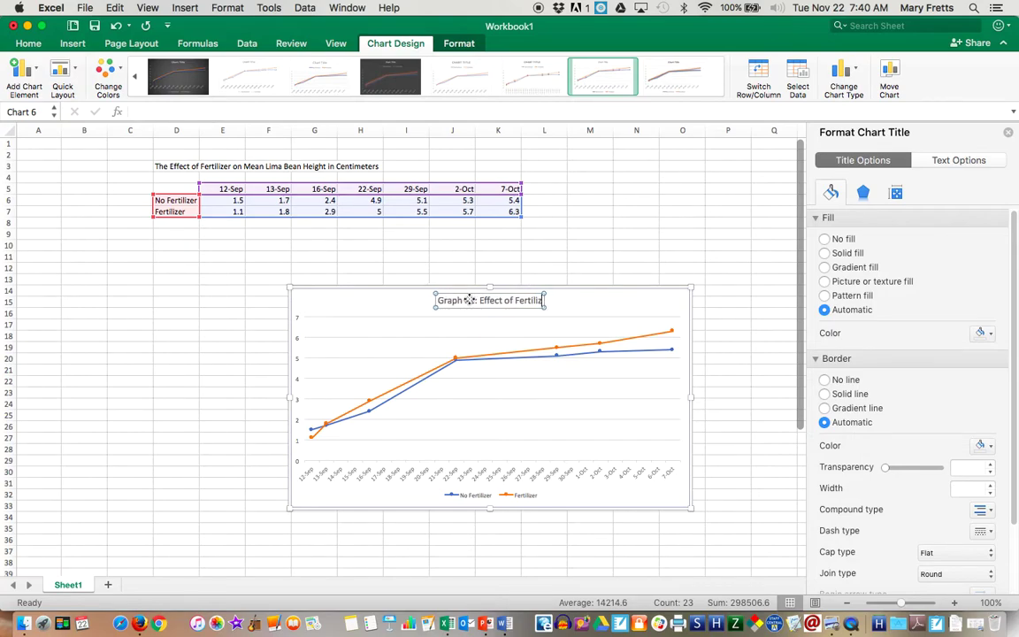
type("er on Mean")
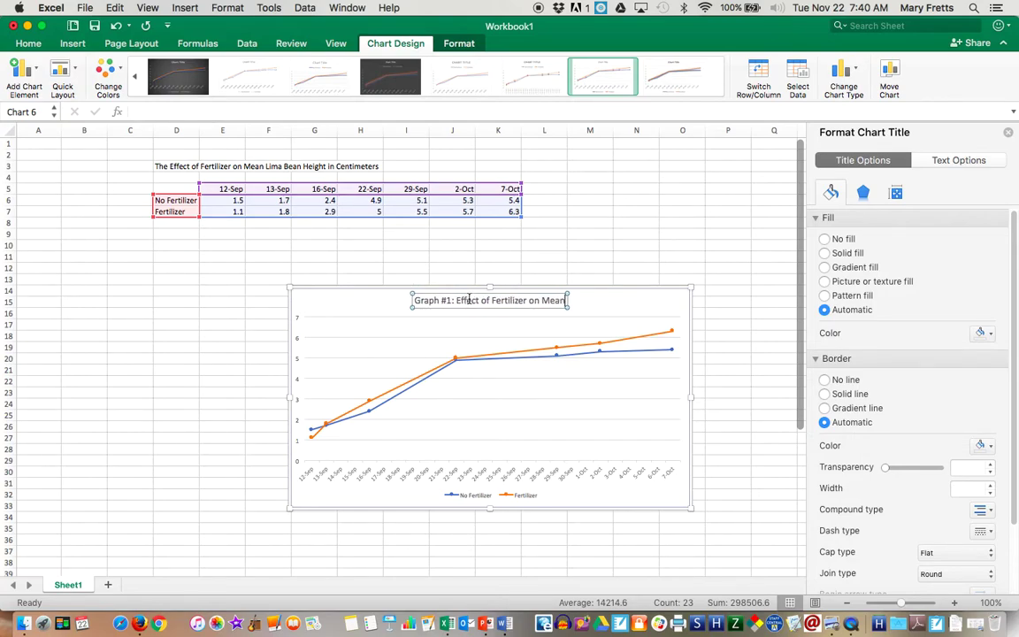
type(" Lima Be")
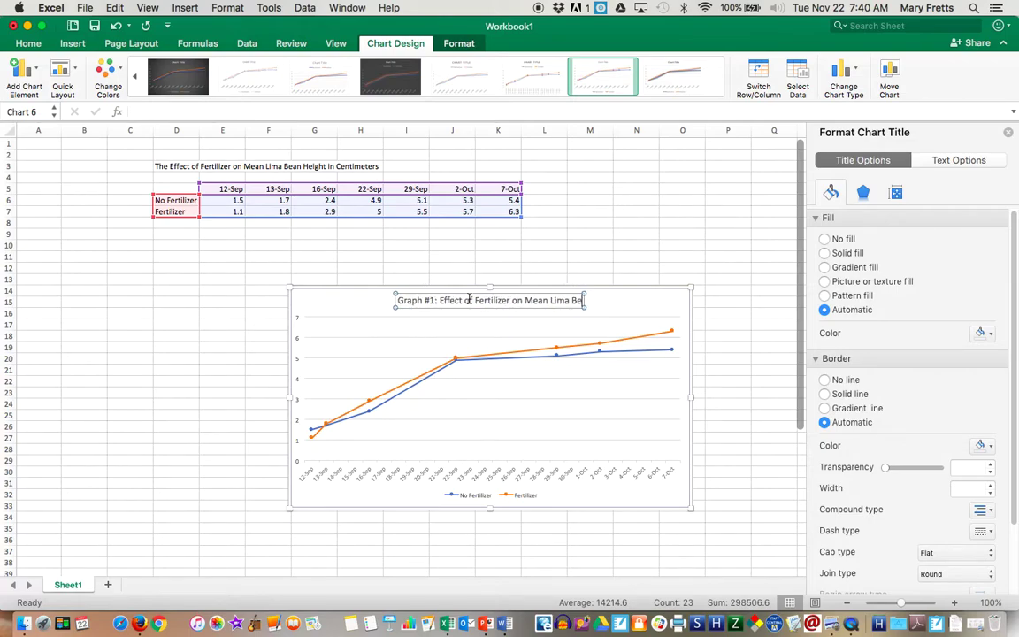
type("an Height")
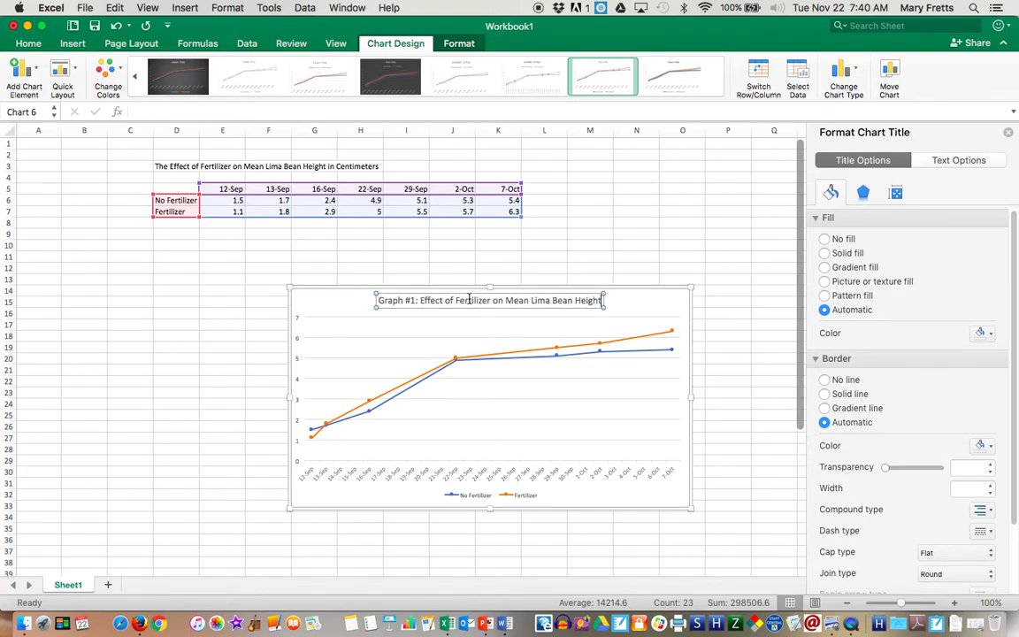
left_click(491, 425)
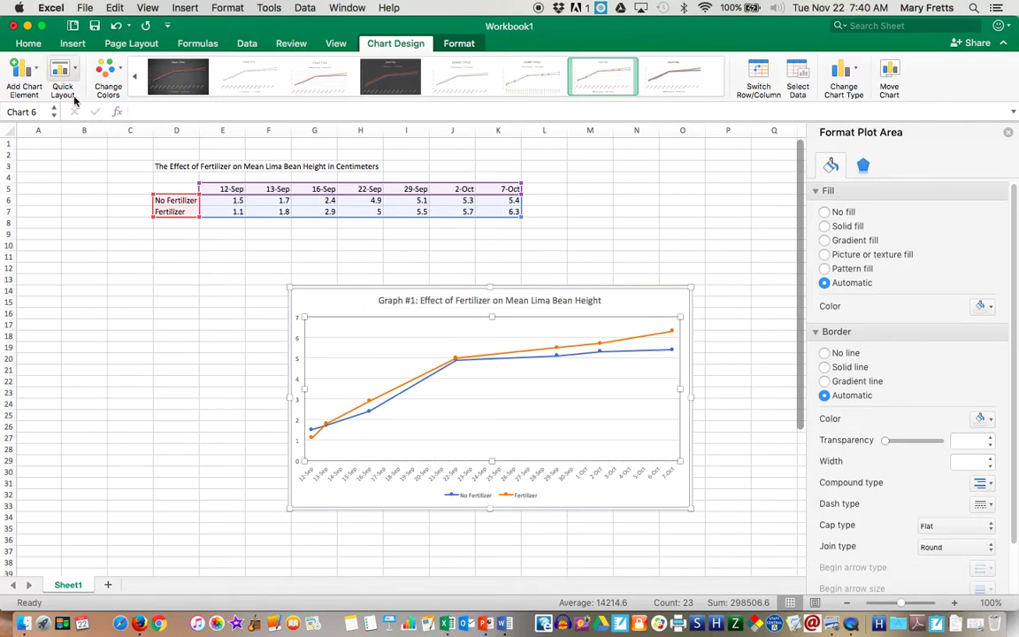
Step: Add a primary horizontal axis title to the chart and set its text to "Date"
left_click(39, 71)
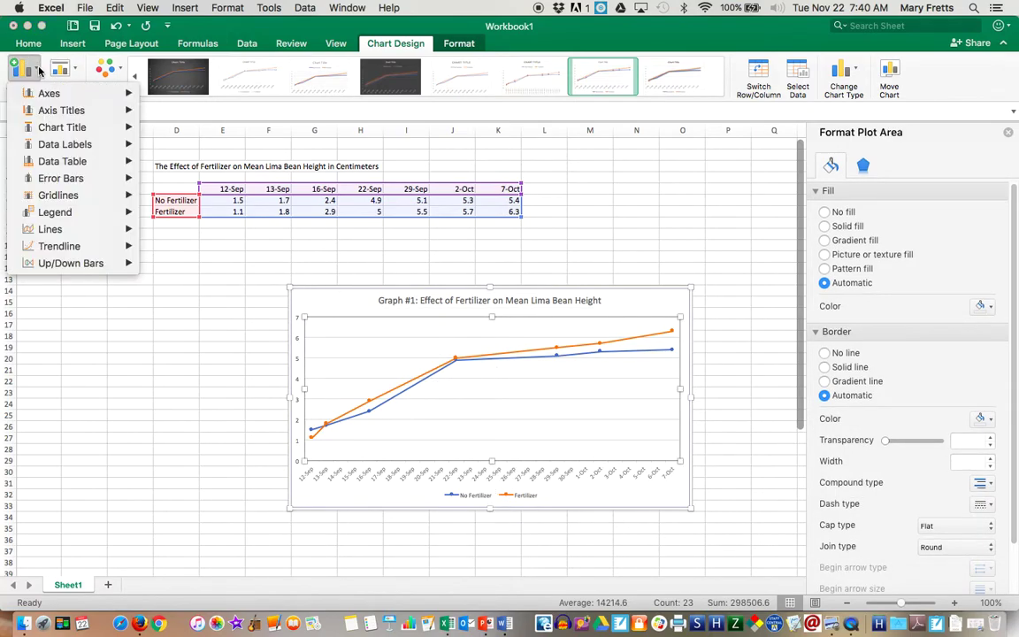
mouse_move(69, 129)
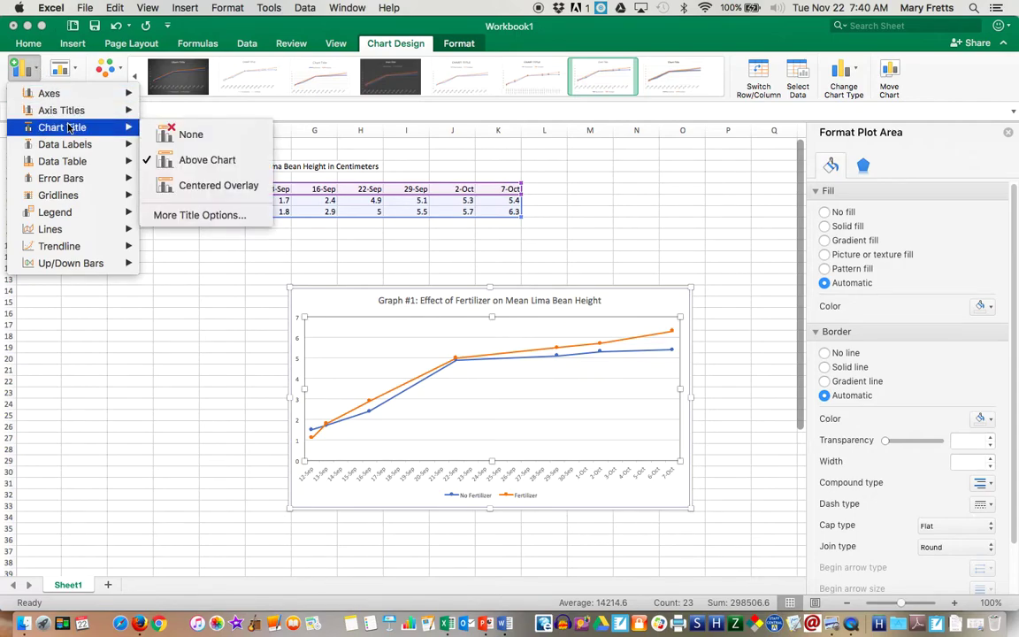
mouse_move(62, 108)
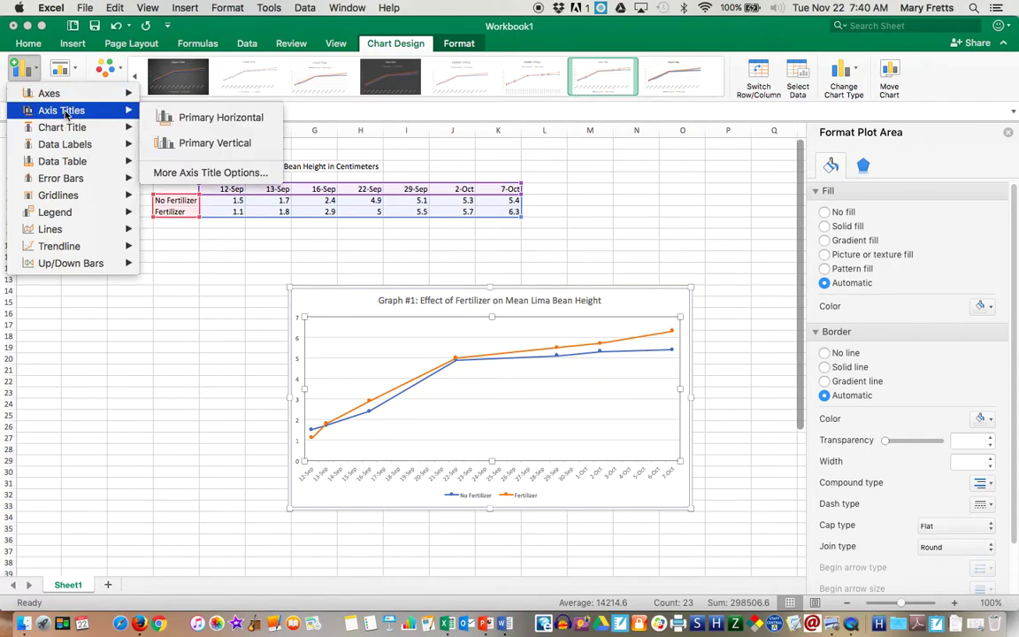
left_click(177, 120)
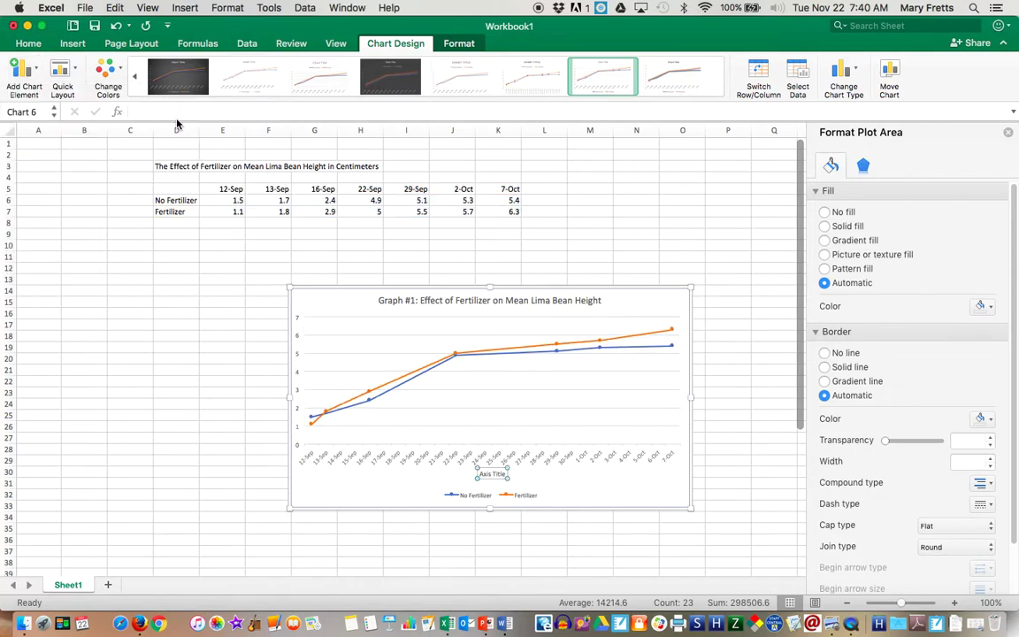
left_click(505, 473)
left_click_drag(505, 473, 482, 475)
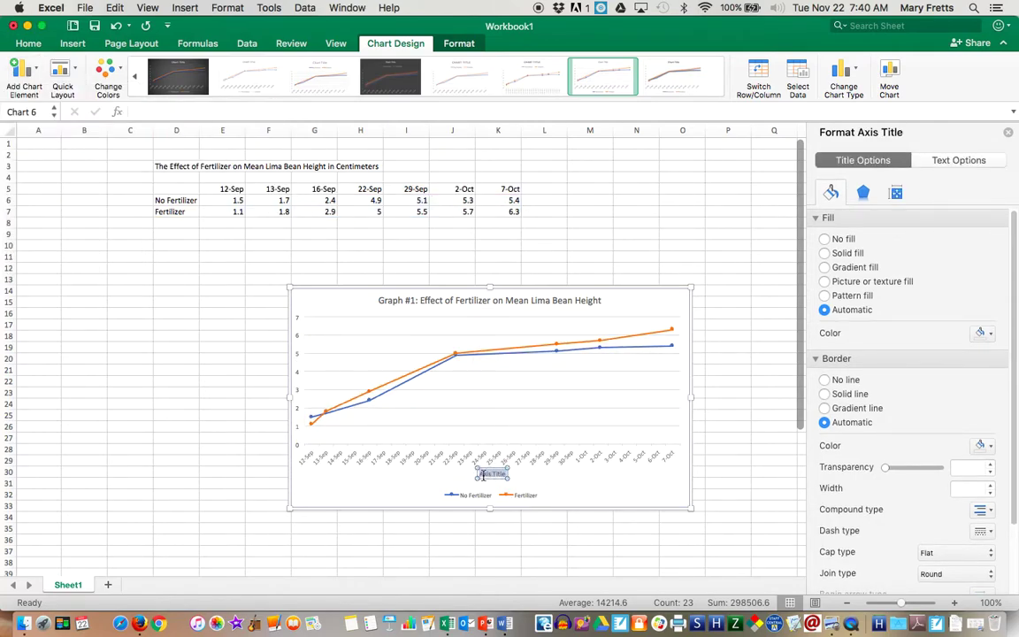
type("Date")
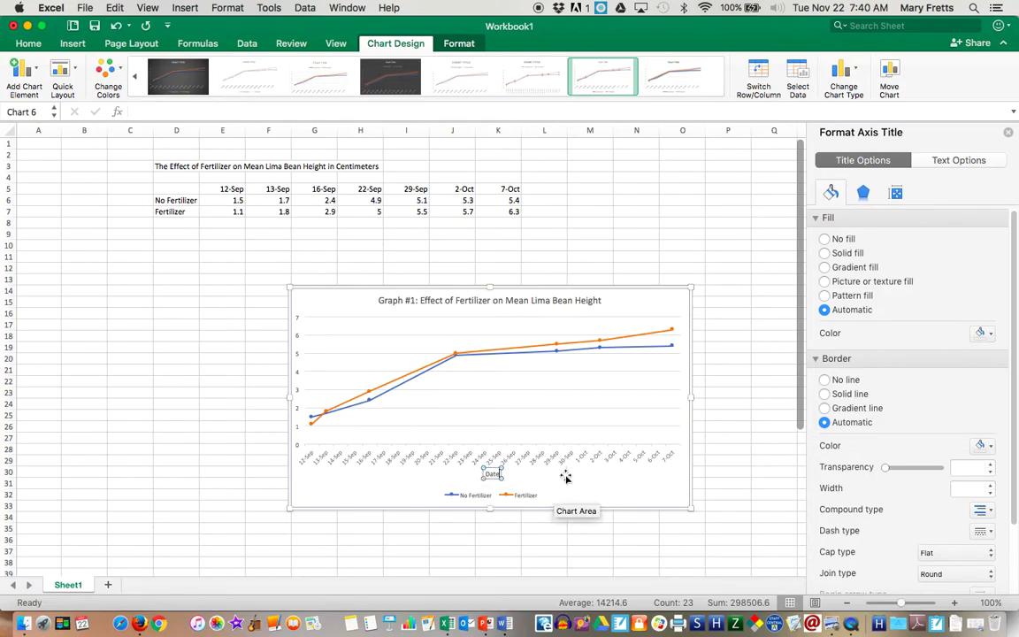
left_click(565, 477)
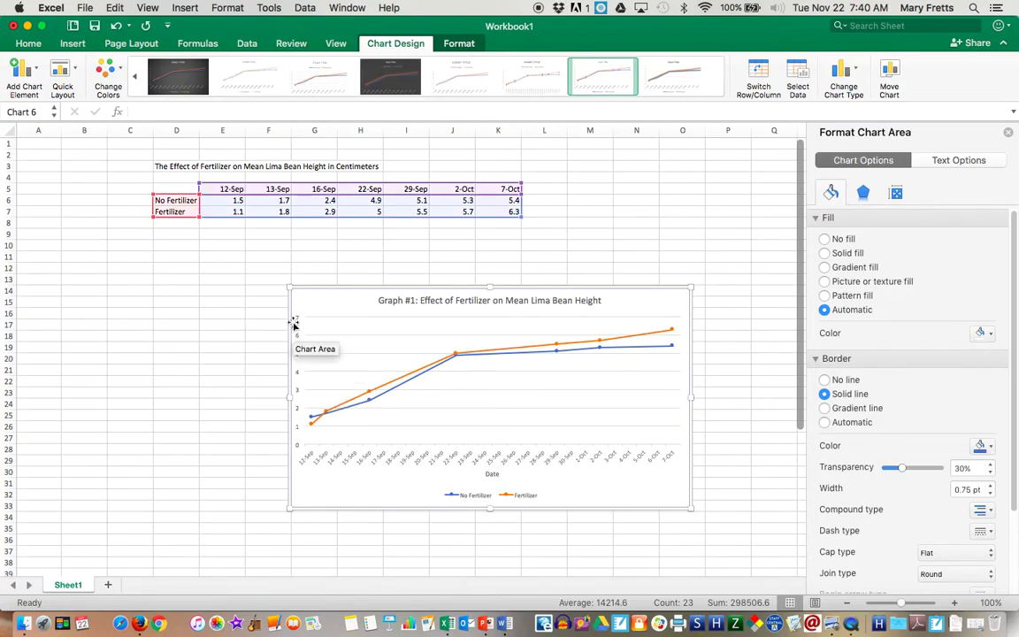
Step: Add a primary vertical axis title to the chart and set its text to "Mean Height (cm)"
left_click(37, 75)
mouse_move(63, 115)
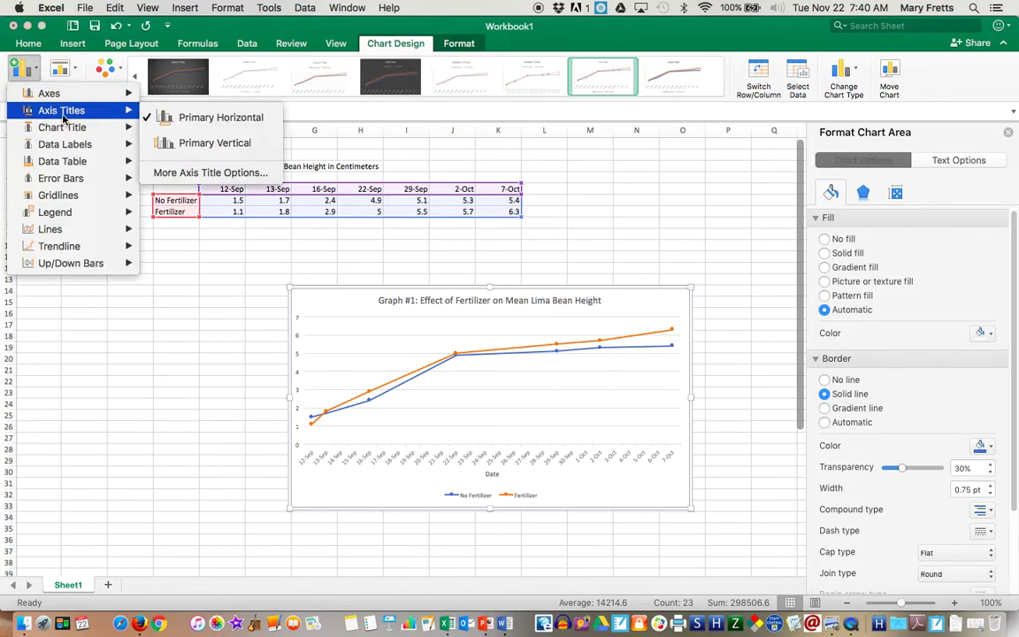
left_click(168, 142)
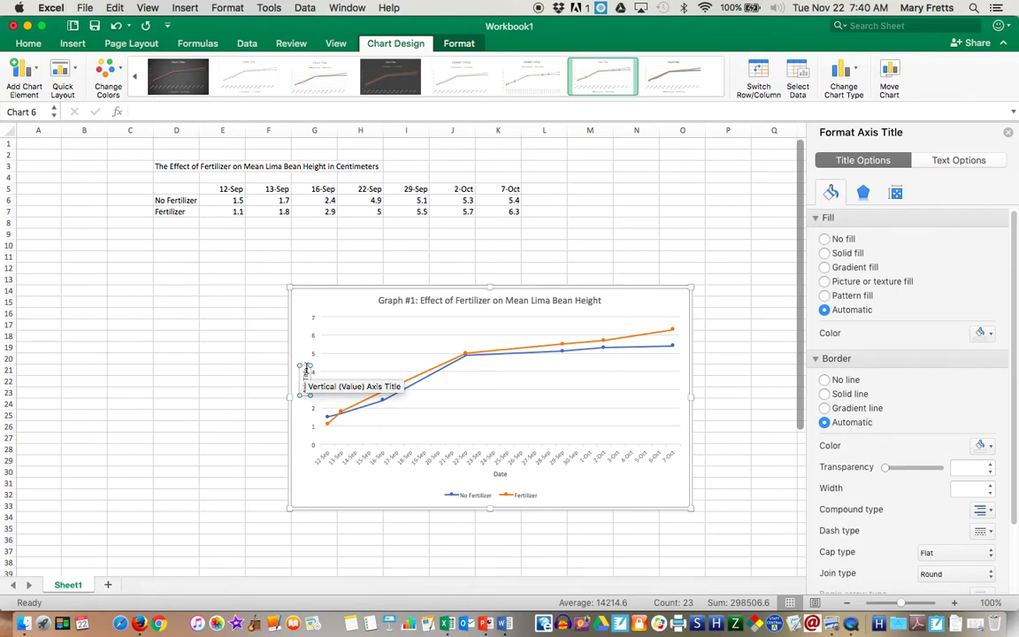
left_click_drag(306, 370, 305, 390)
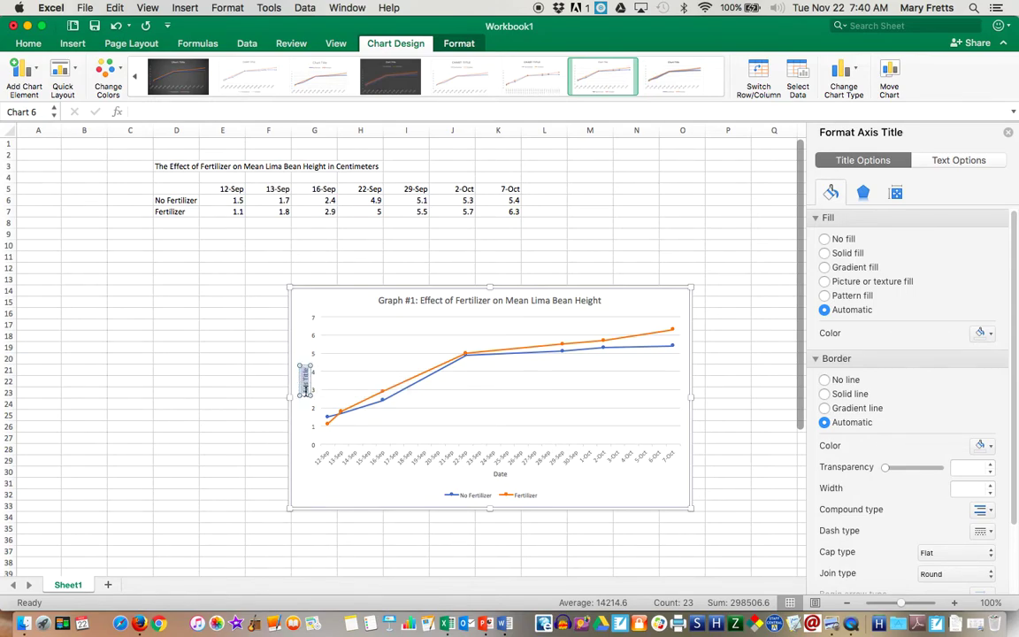
type("Mean")
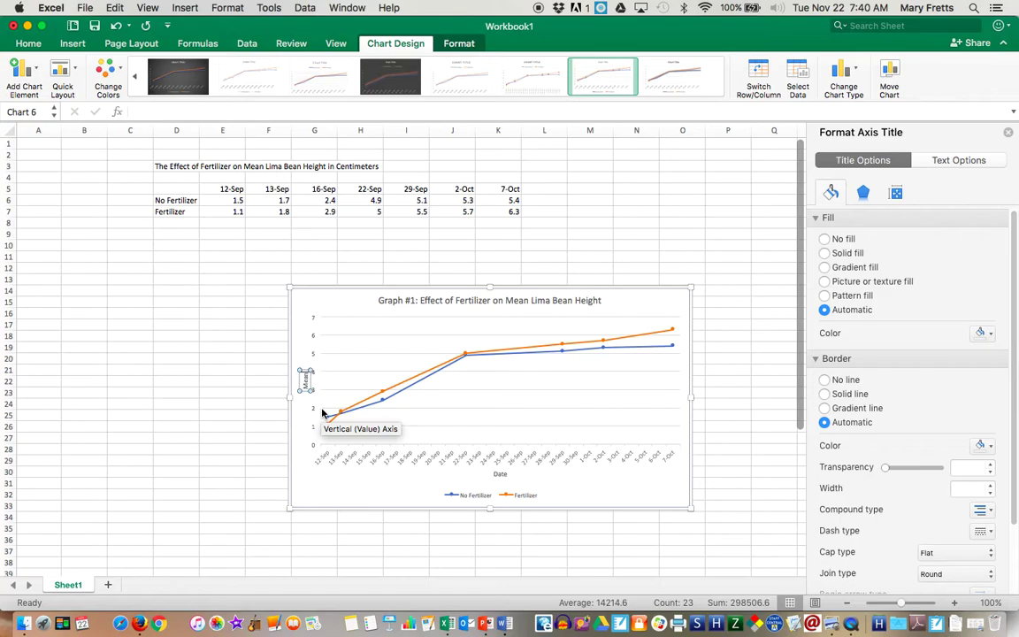
type(" Height")
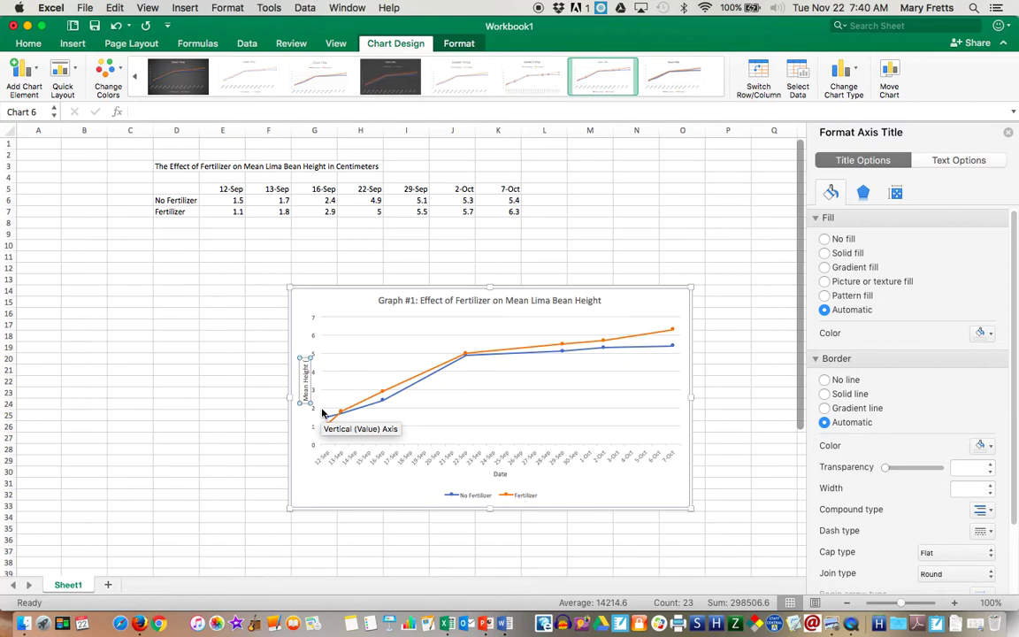
type(" (cm)")
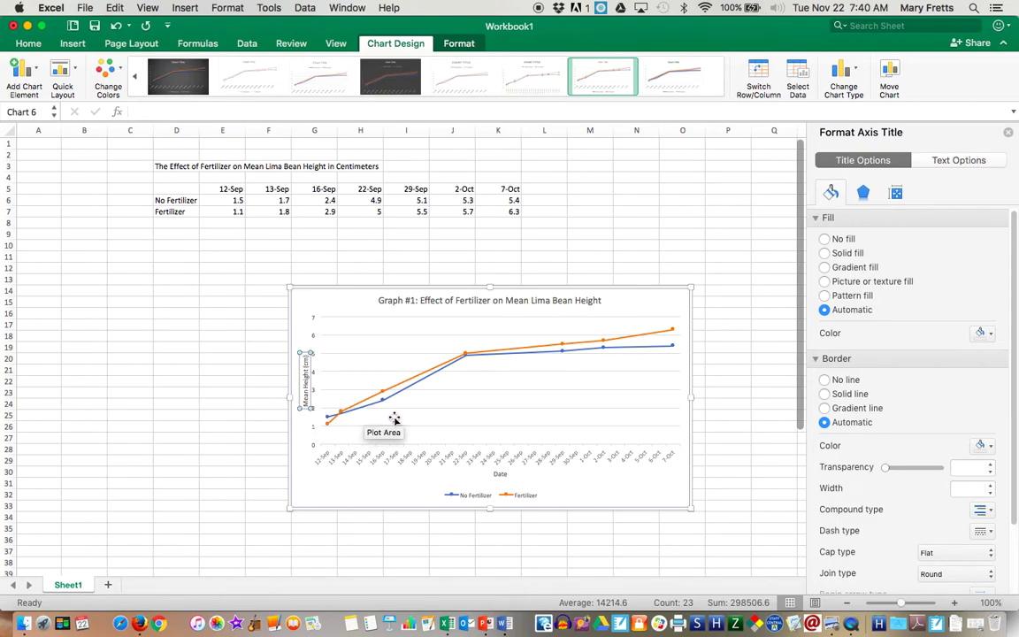
Step: Move the chart's legend to the right side of the plot area
left_click(519, 336)
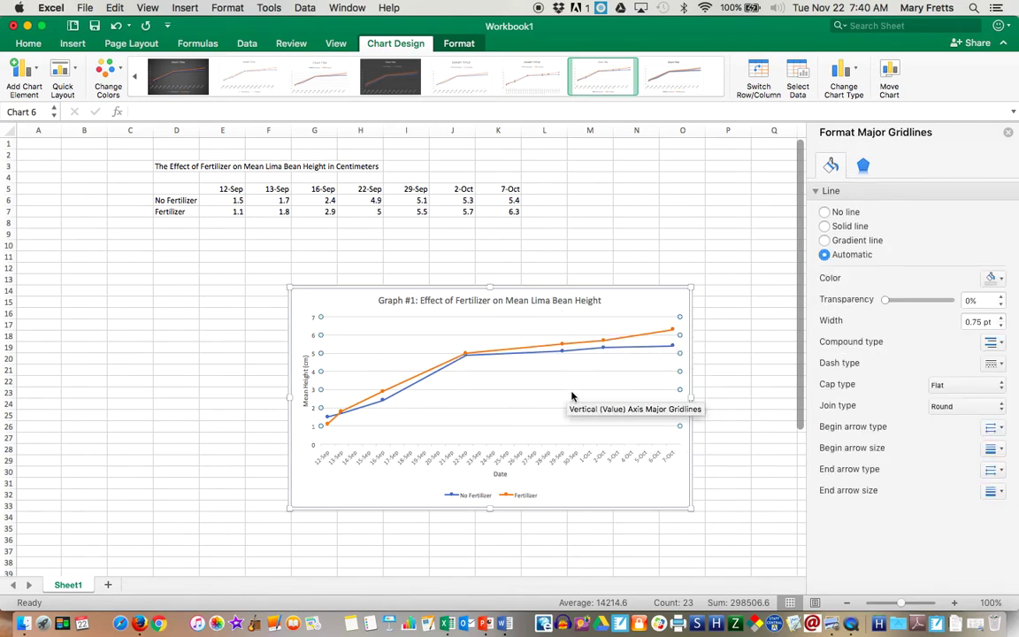
left_click(36, 72)
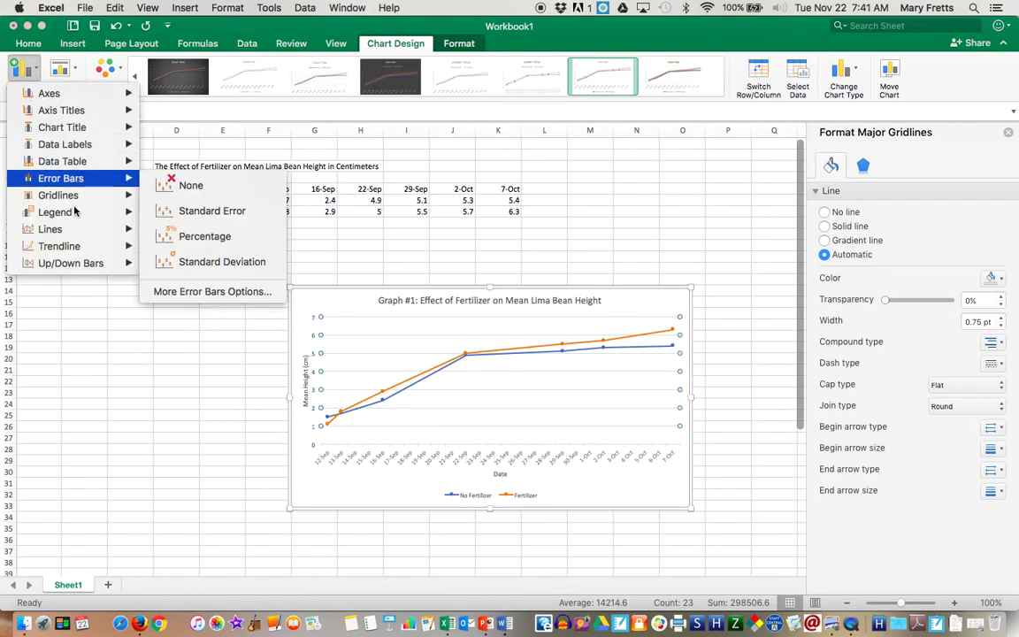
mouse_move(76, 213)
left_click(188, 251)
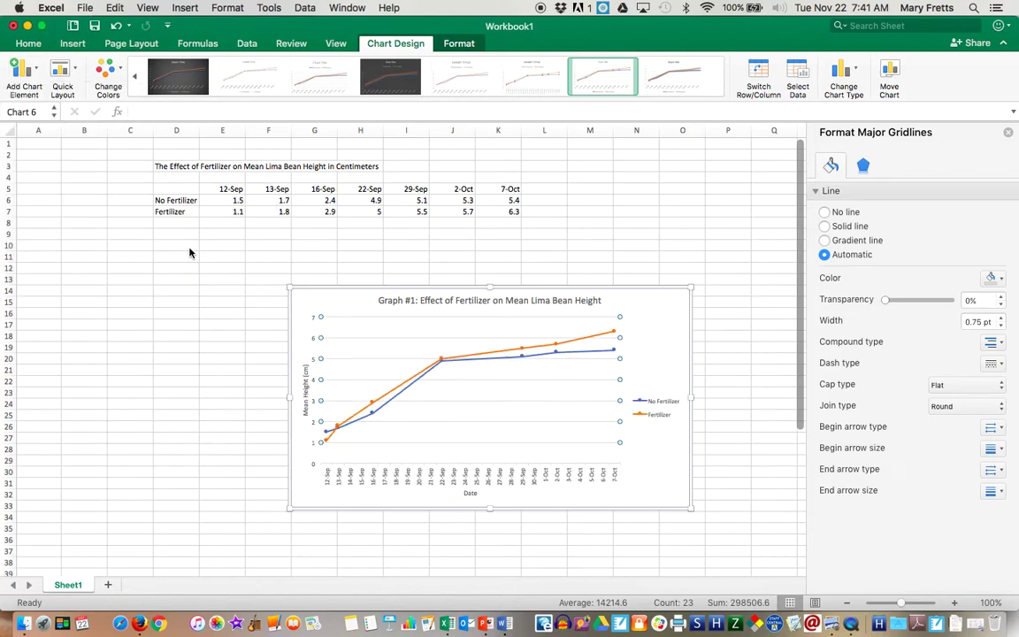